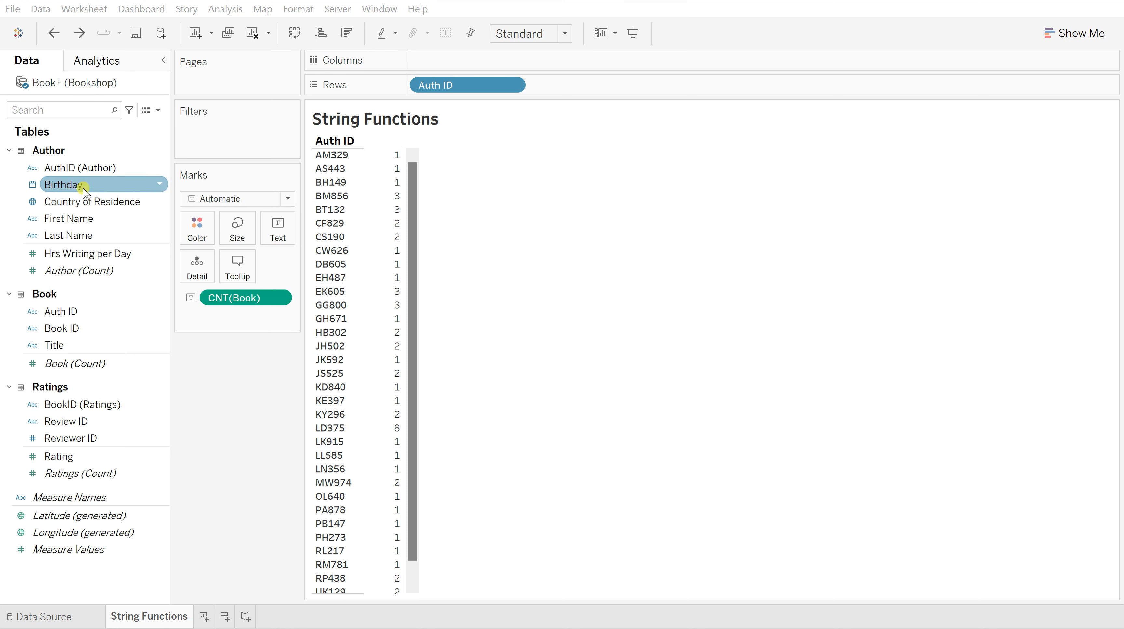
mouse_move(369, 157)
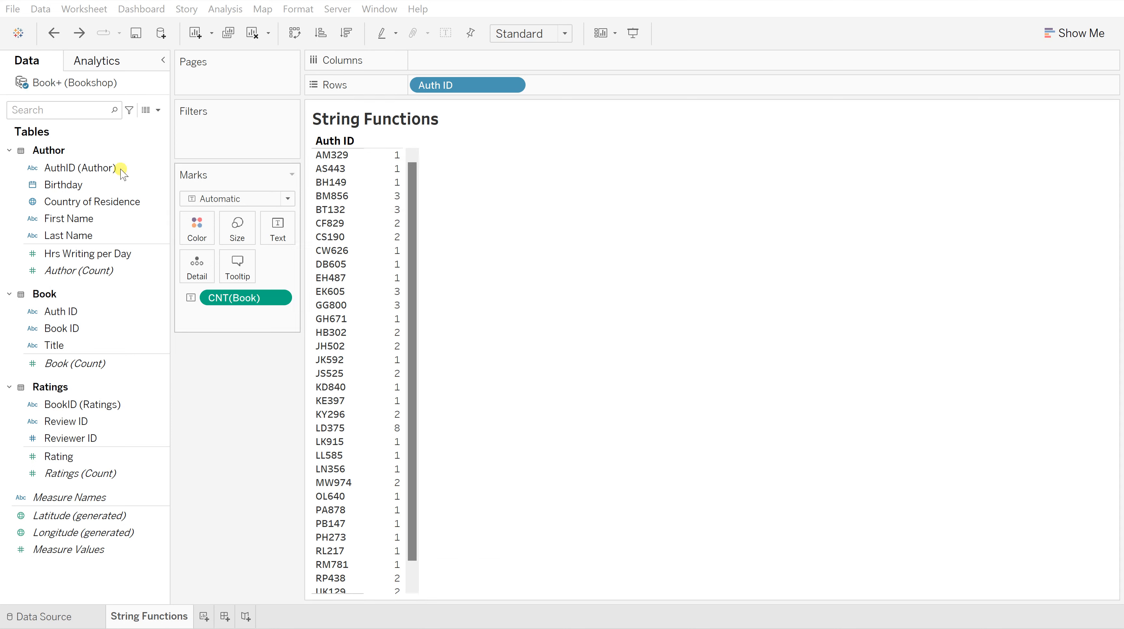
click(109, 169)
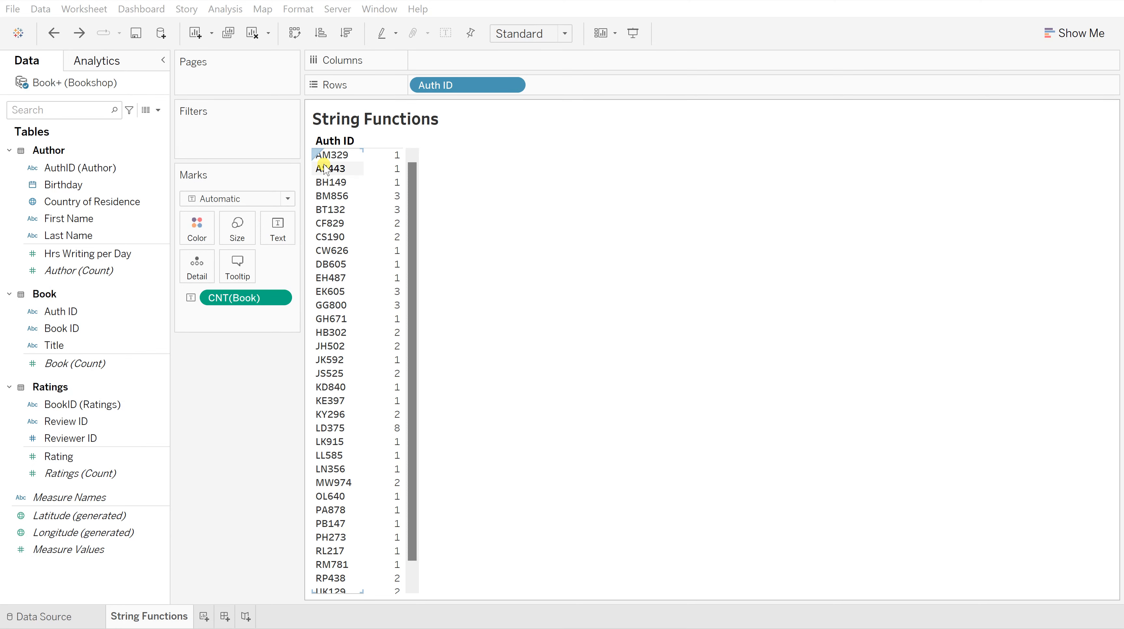
- Create a calculated field with the formula LEFT([Auth ID],2) to extract the first two characters of the author ID
click(226, 9)
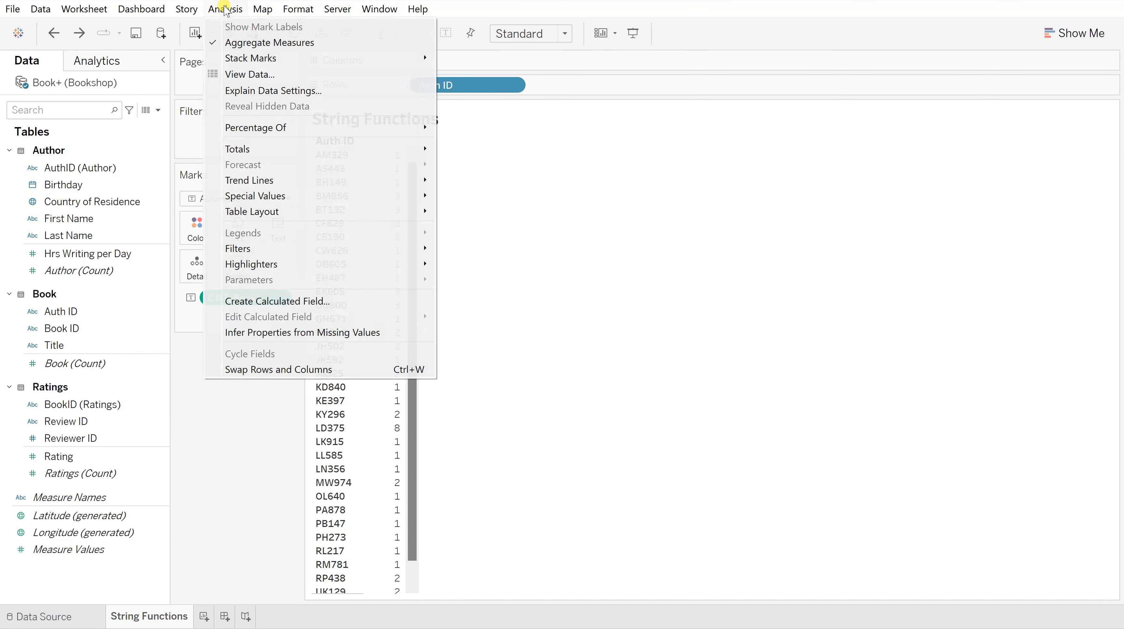
click(233, 301)
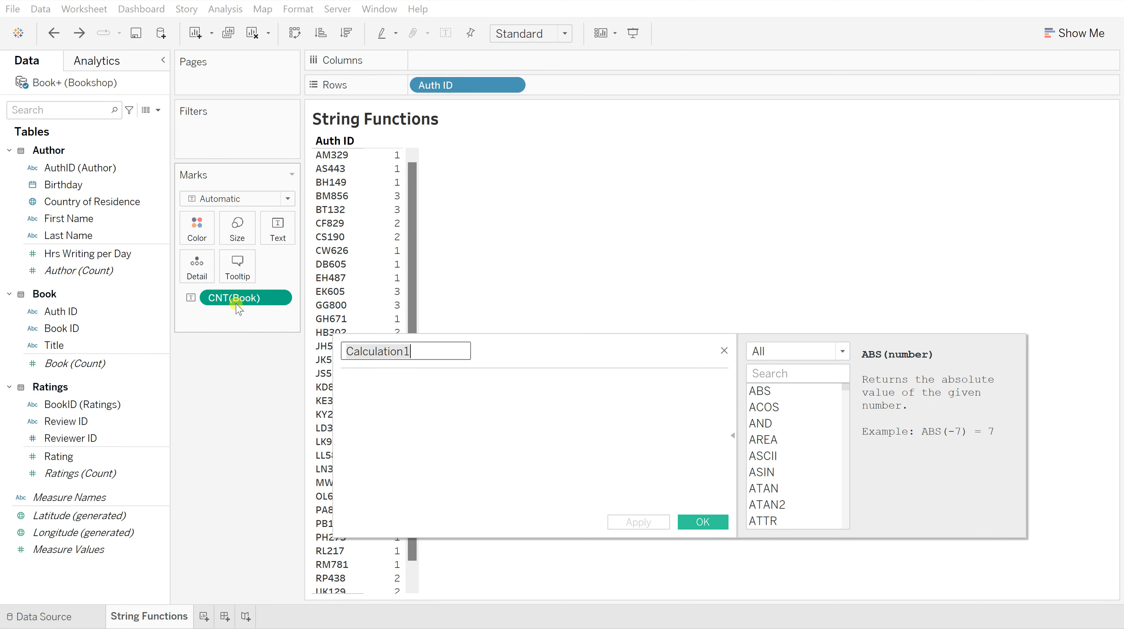
click(413, 404)
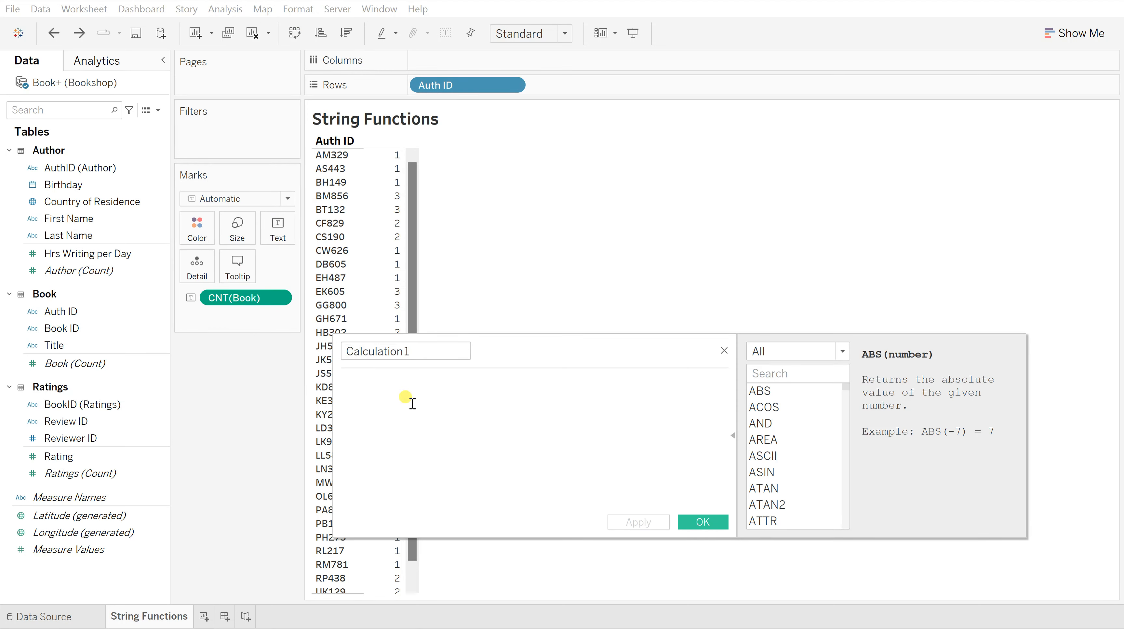
text(left)
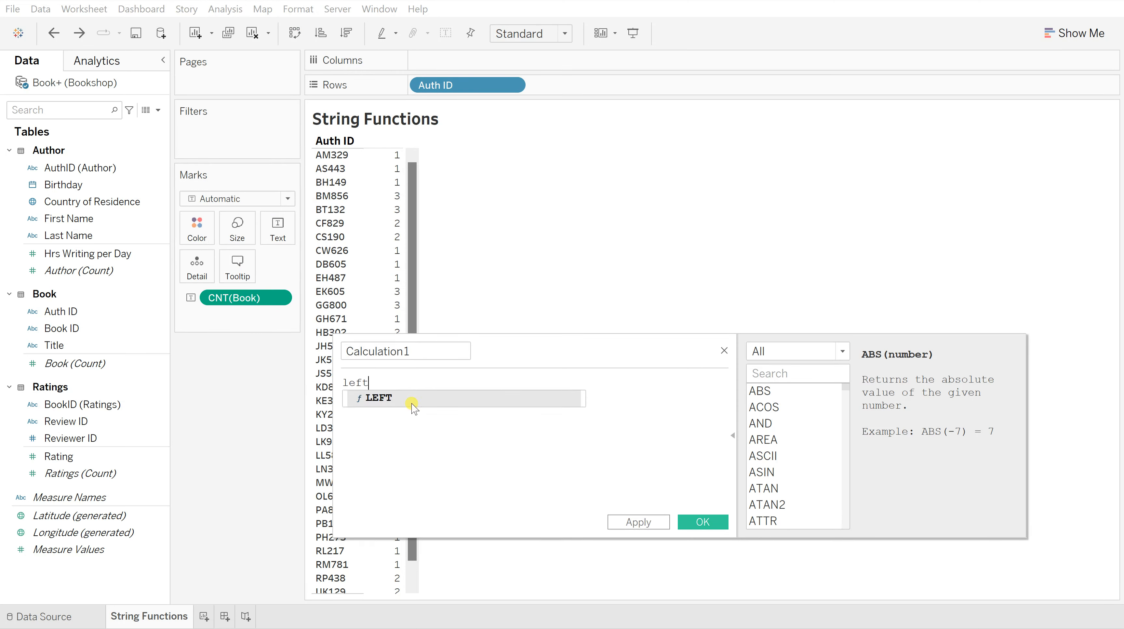
key(Return)
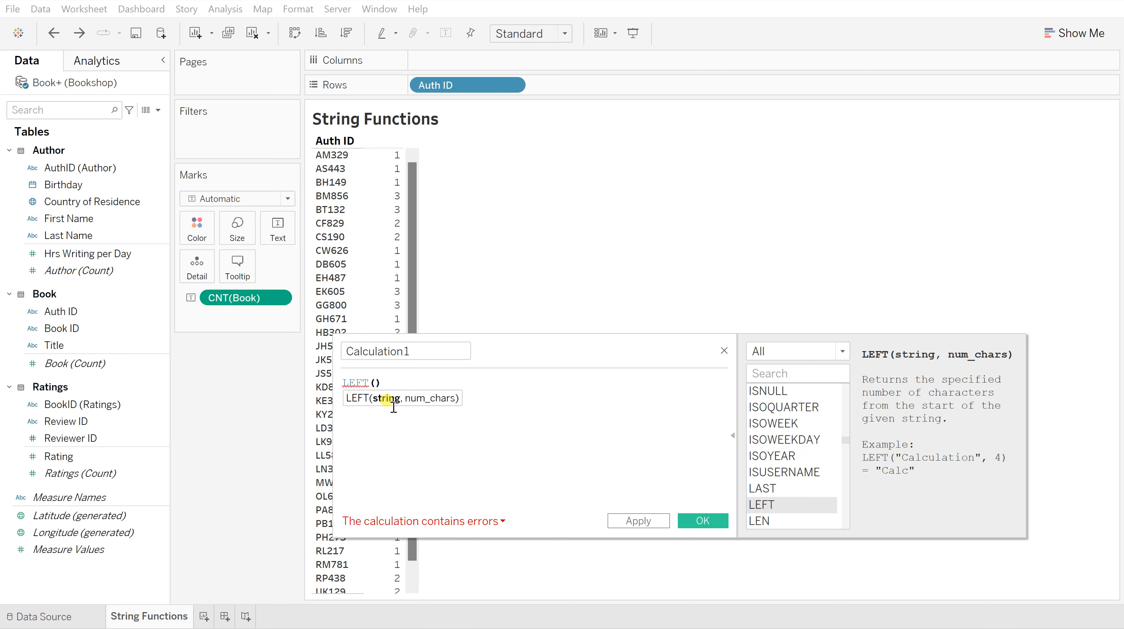
text(auth)
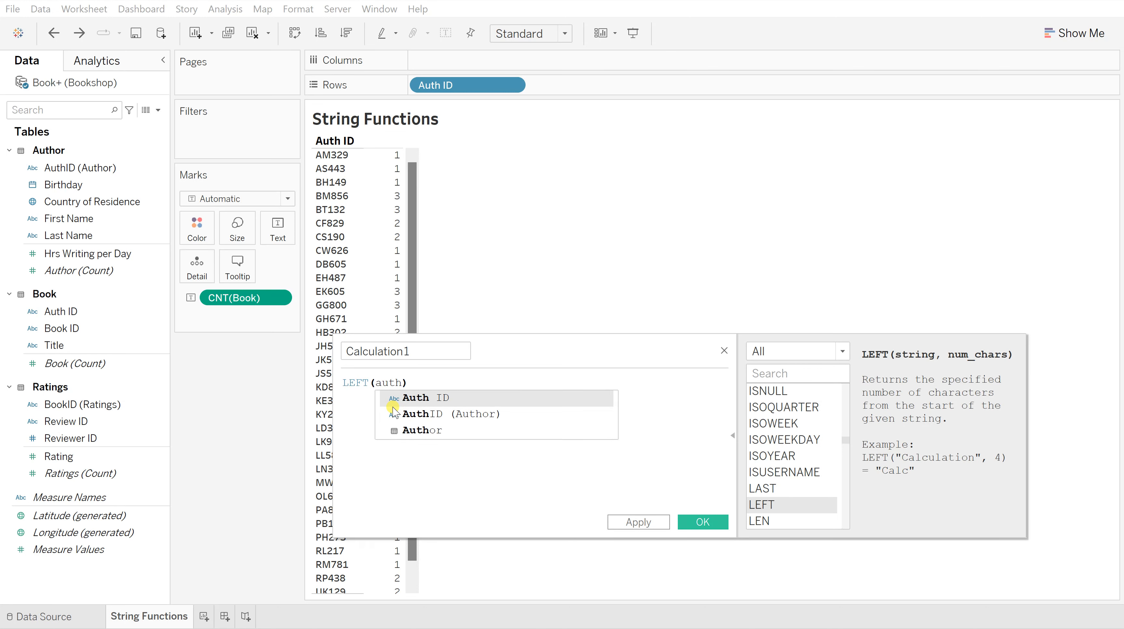
key(Return)
text(,)
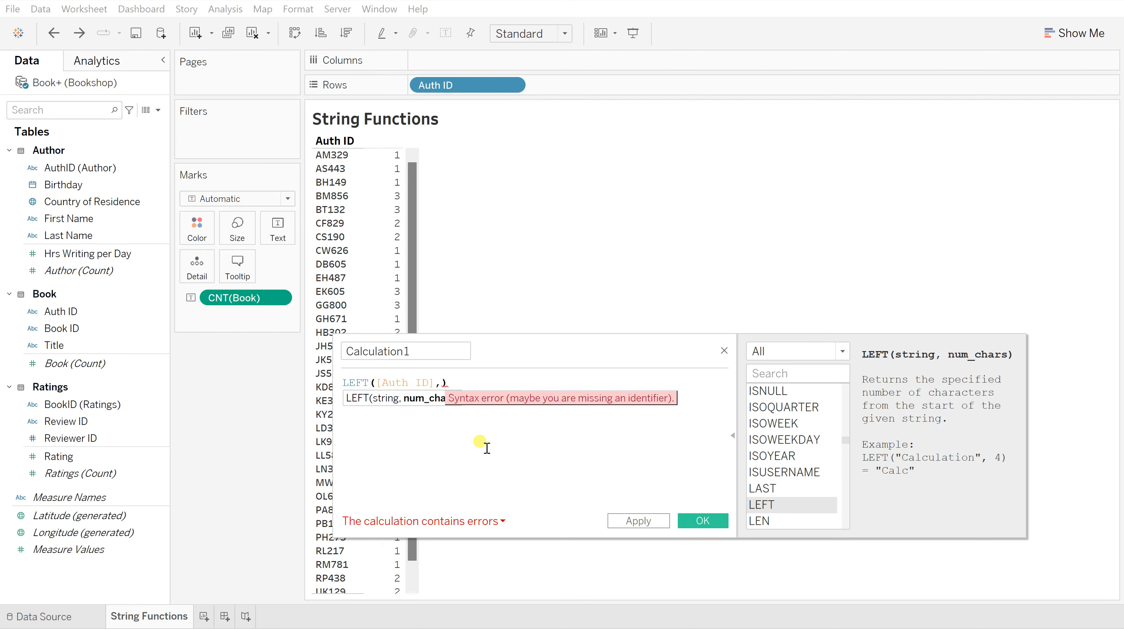
text(2)
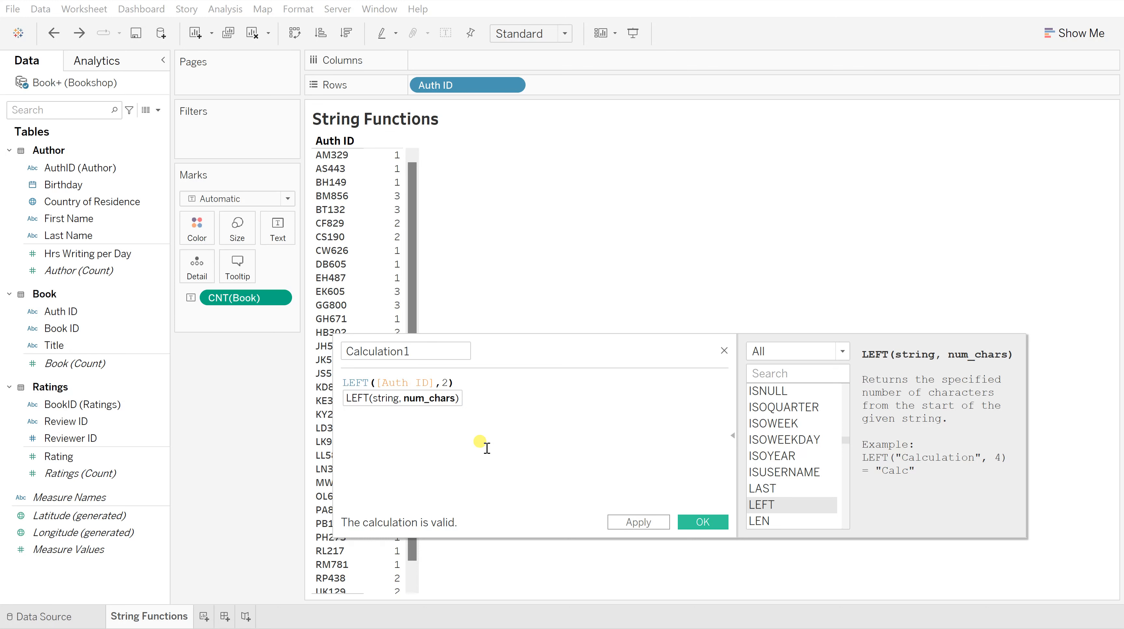
- Save the calculation under the name Left and add it to Rows after Auth ID
click(436, 347)
key(BackSpace)
key(BackSpace)
key(BackSpace)
key(BackSpace)
key(BackSpace)
key(BackSpace)
key(BackSpace)
key(BackSpace)
key(BackSpace)
key(BackSpace)
key(BackSpace)
key(BackSpace)
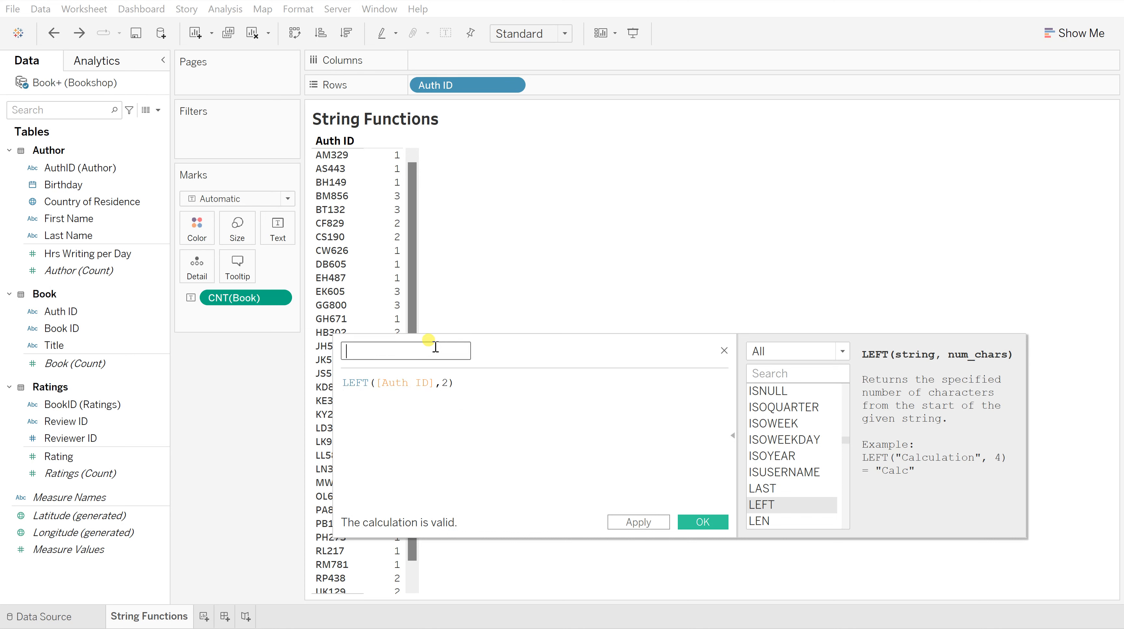
text(Left)
click(639, 522)
click(689, 522)
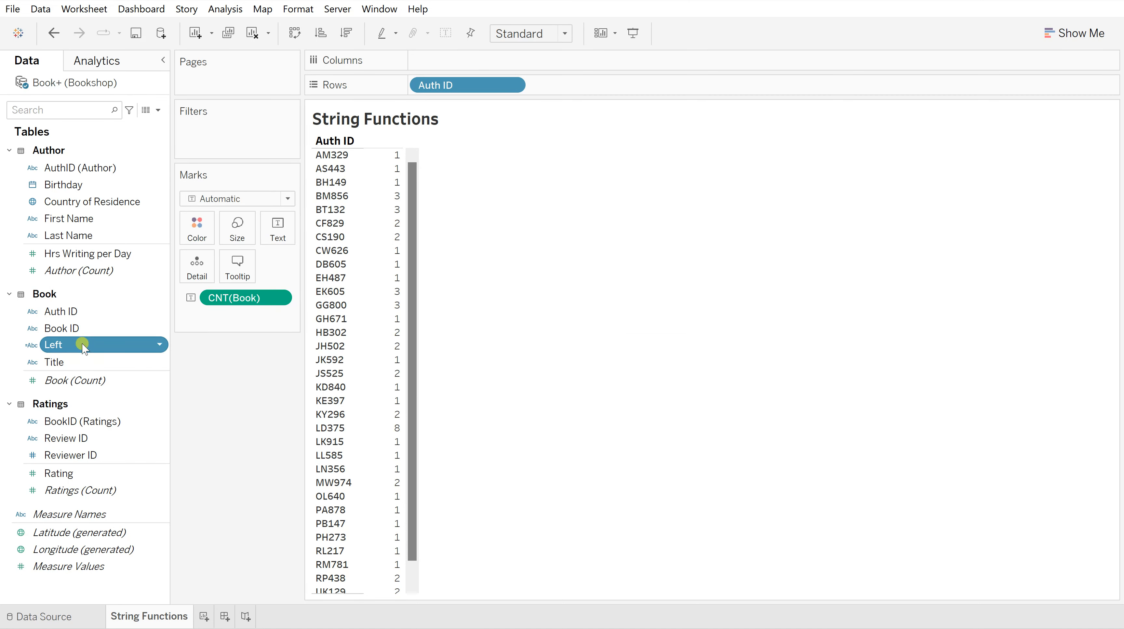
drag(84, 346, 574, 84)
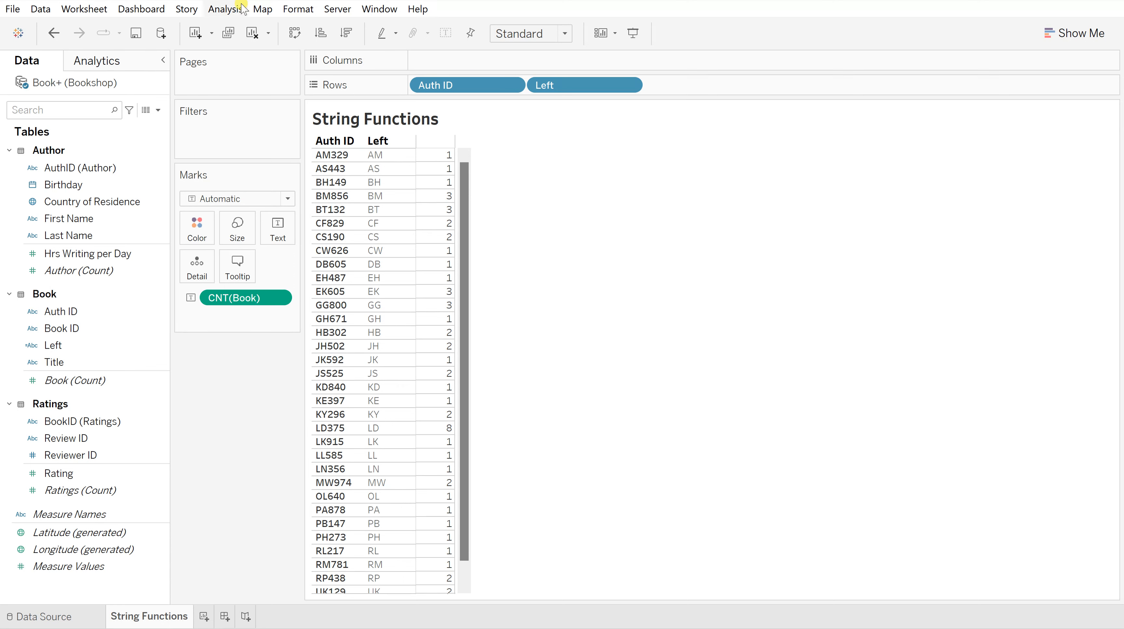
- Create another calculated field with the formula RIGHT([Auth ID],3) to extract the last three characters of the author ID
click(227, 10)
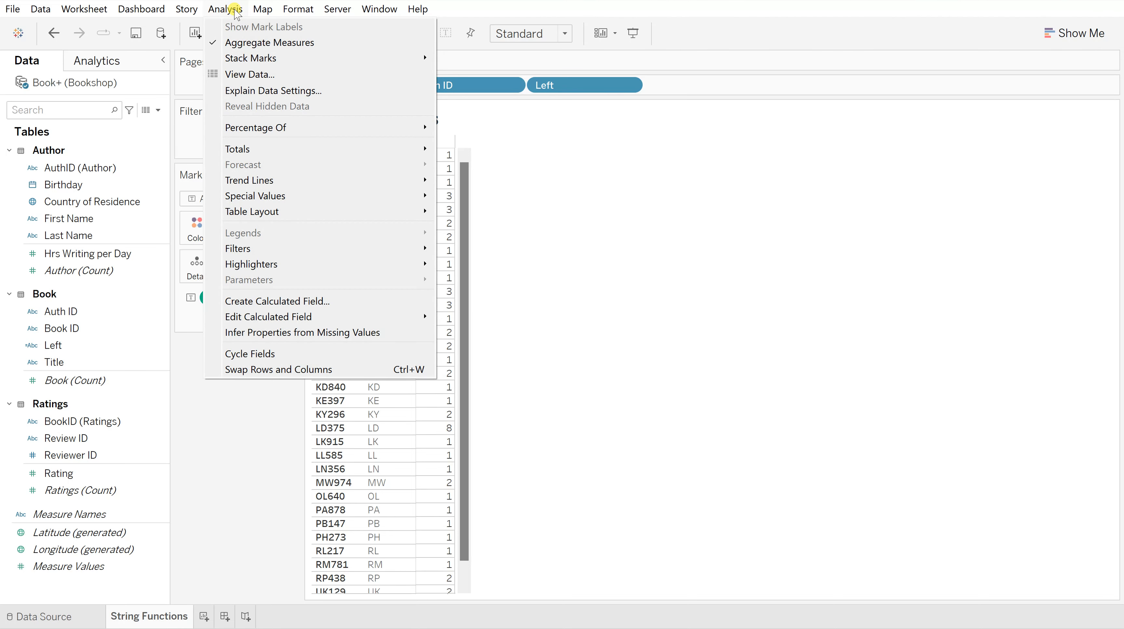
click(242, 301)
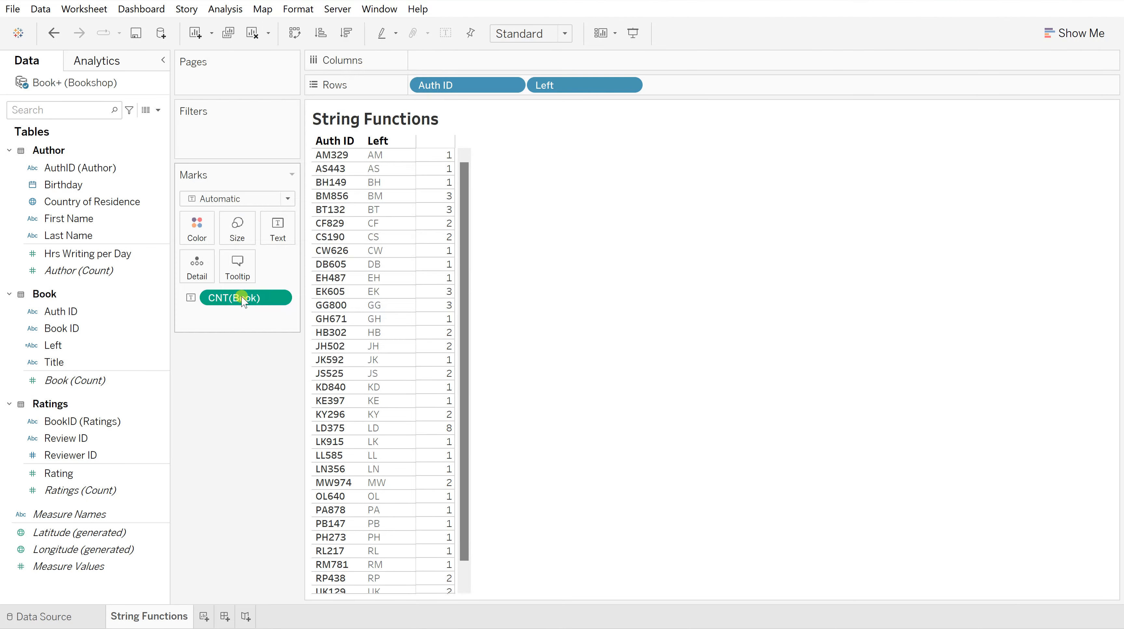
click(376, 431)
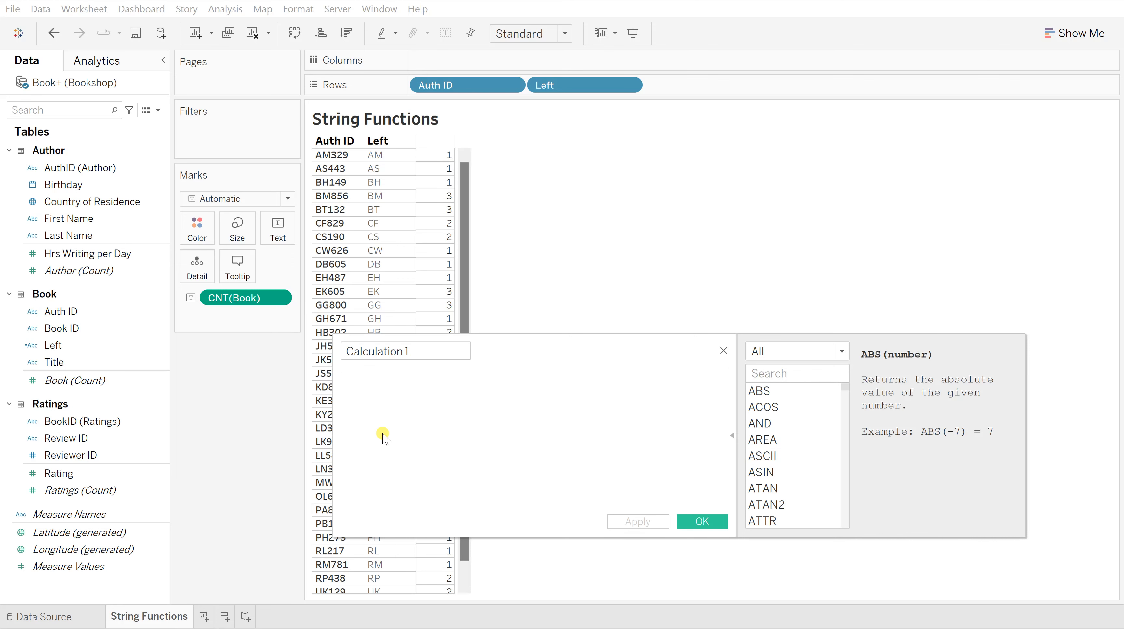
text(Right)
key(Return)
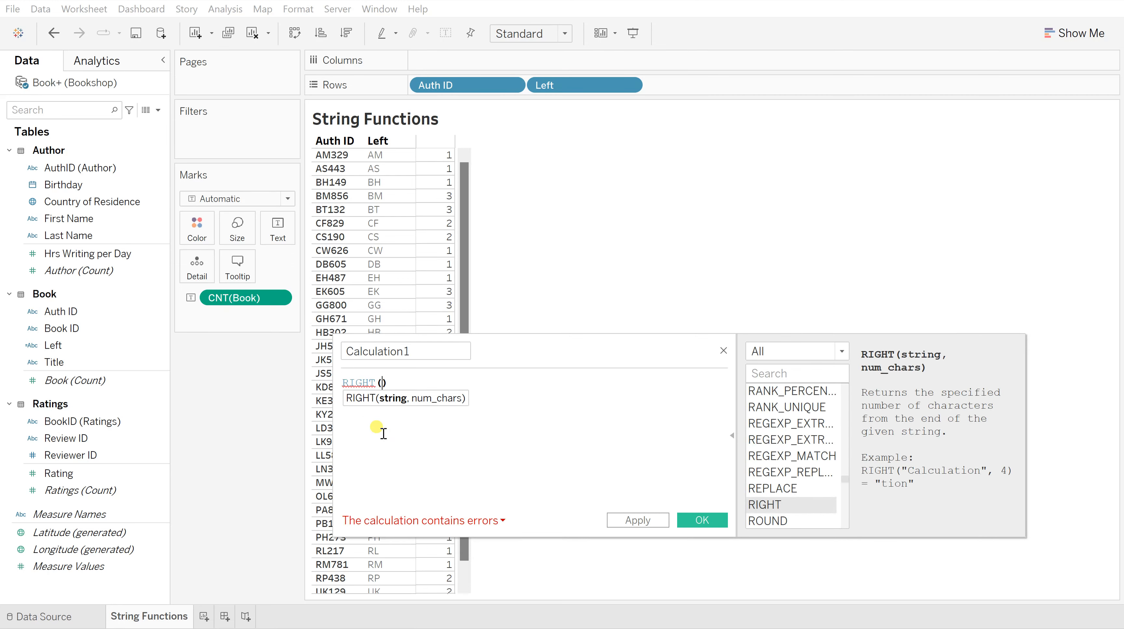
text(aut)
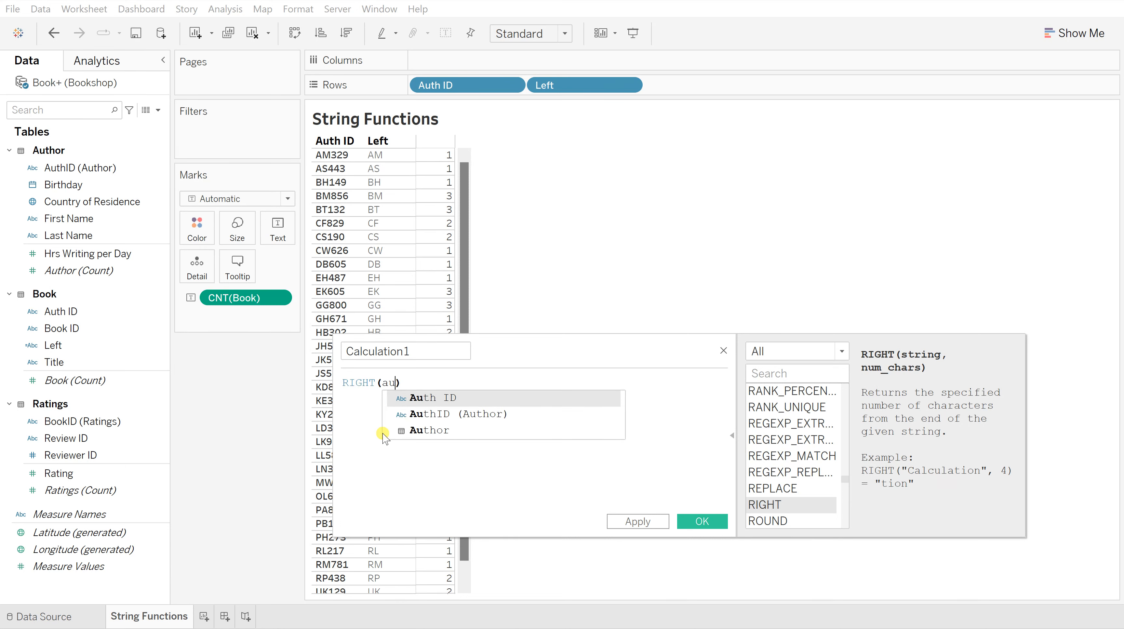
key(Return)
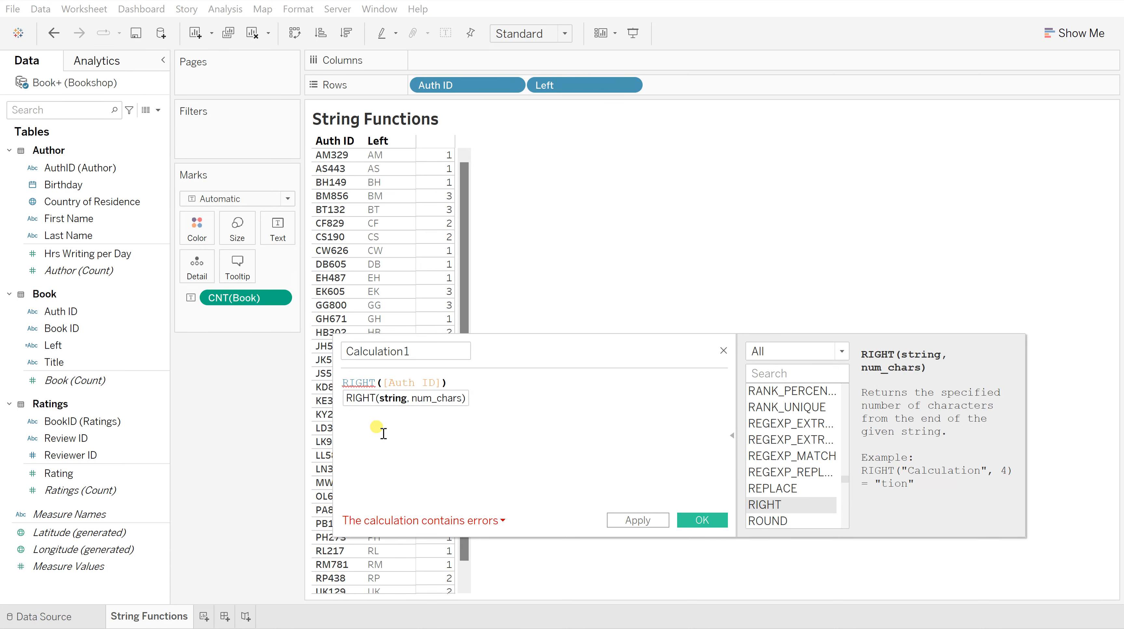
text(,)
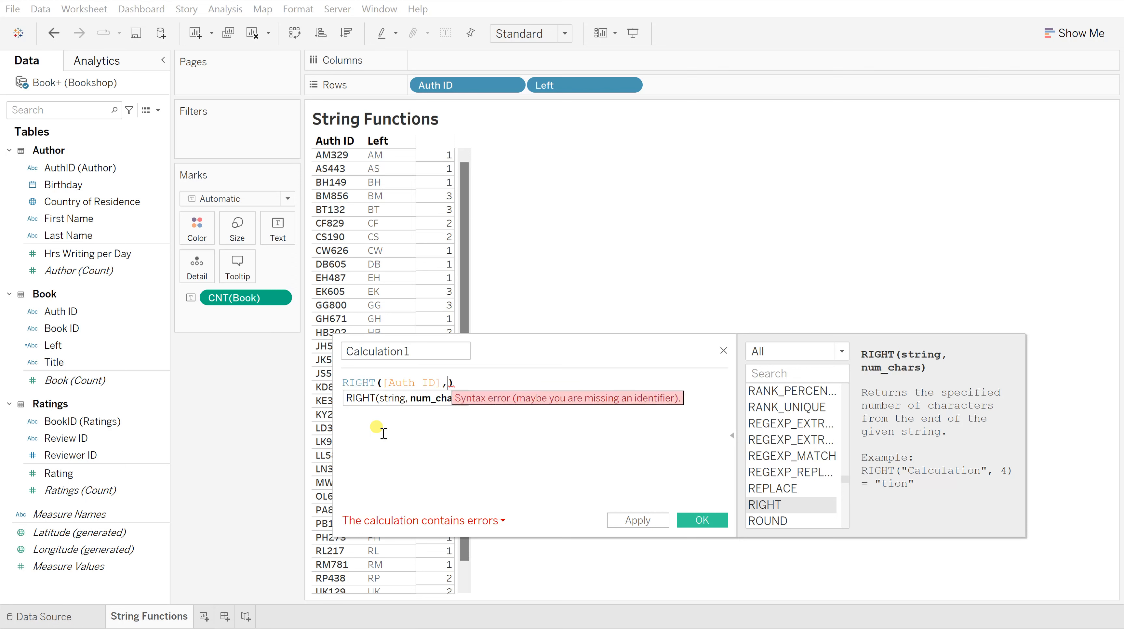
text(3)
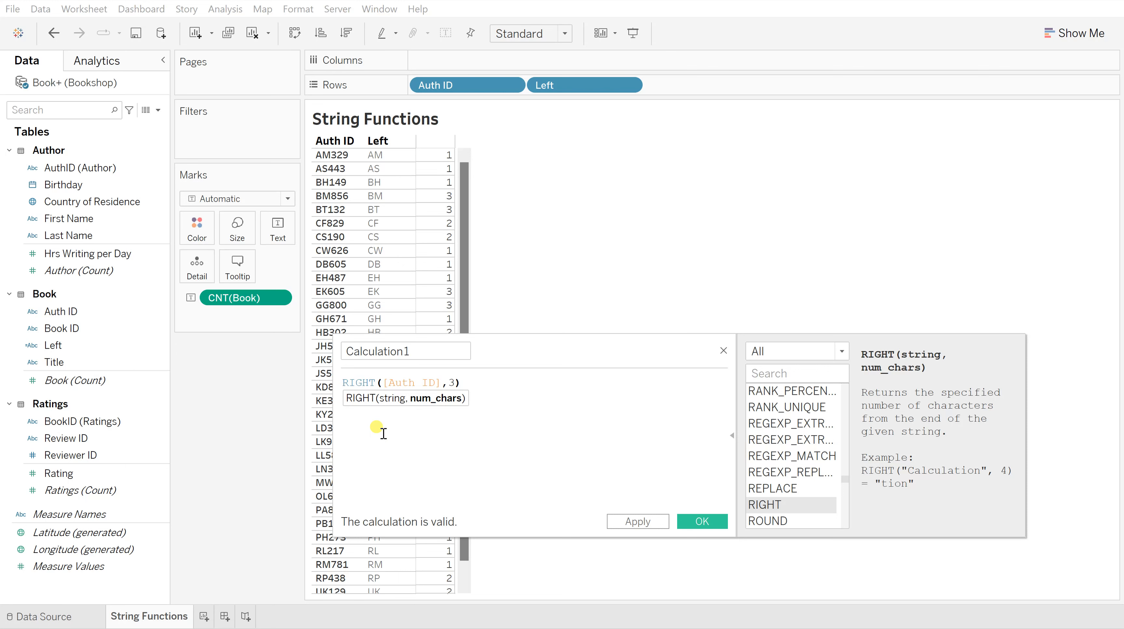
- Save the calculation under the name Right and add it to Rows after Left
click(426, 350)
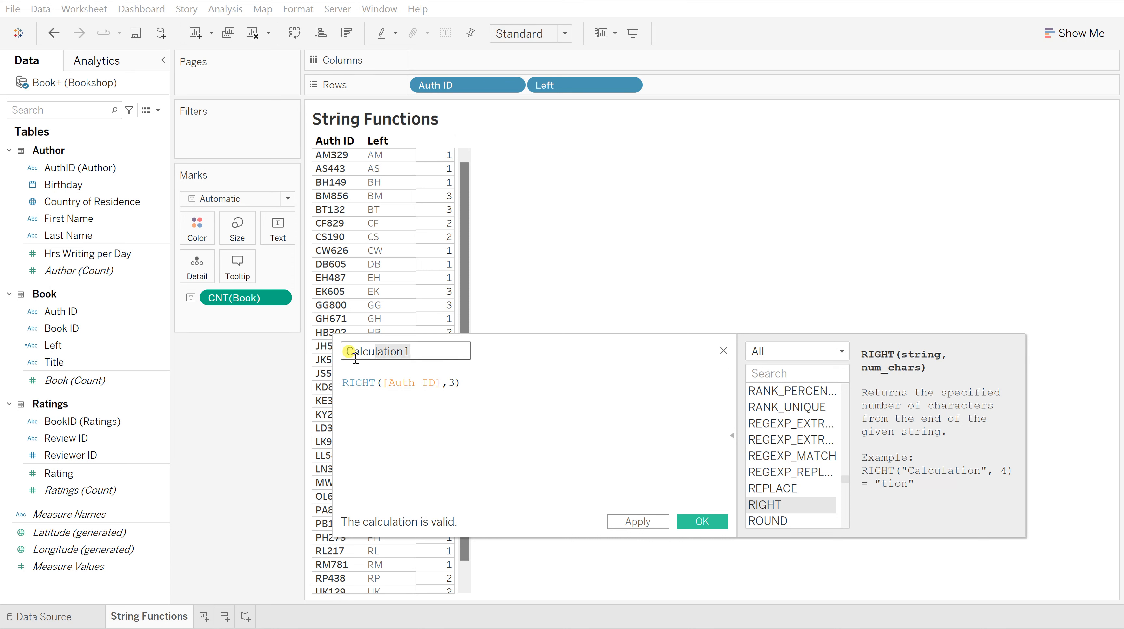
double_click(346, 351)
text(Right)
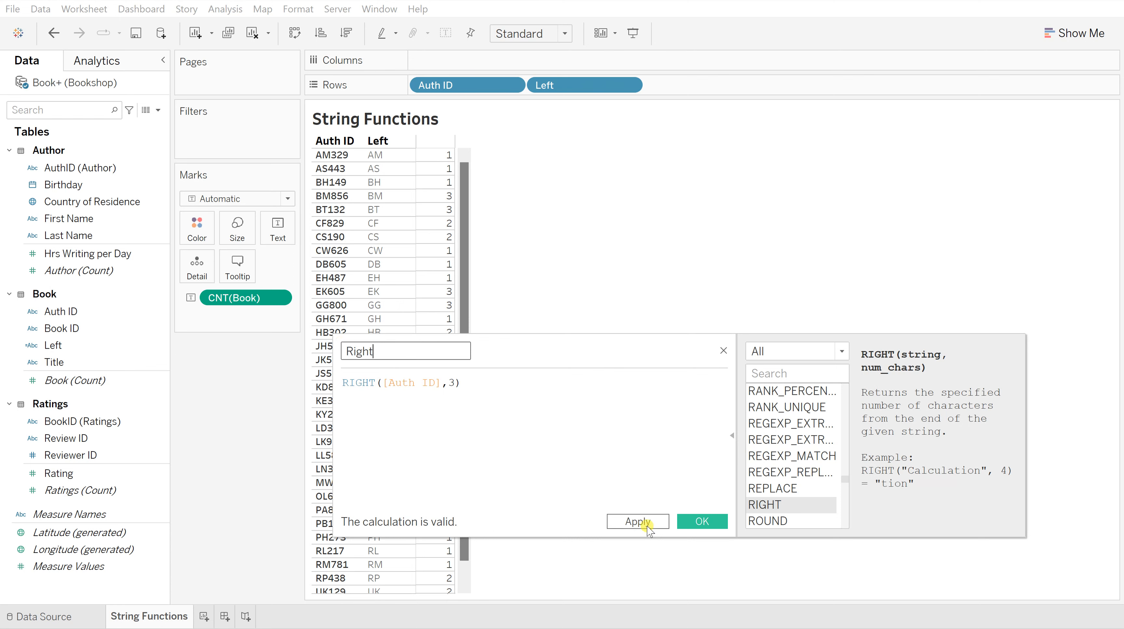
click(638, 522)
click(712, 523)
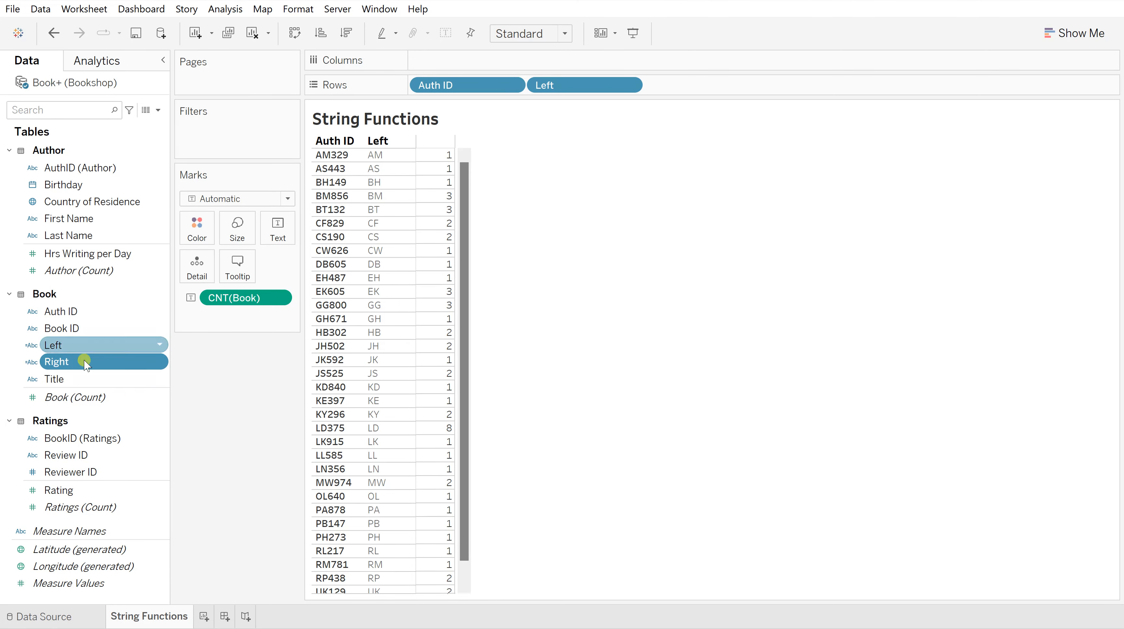
drag(49, 356, 672, 89)
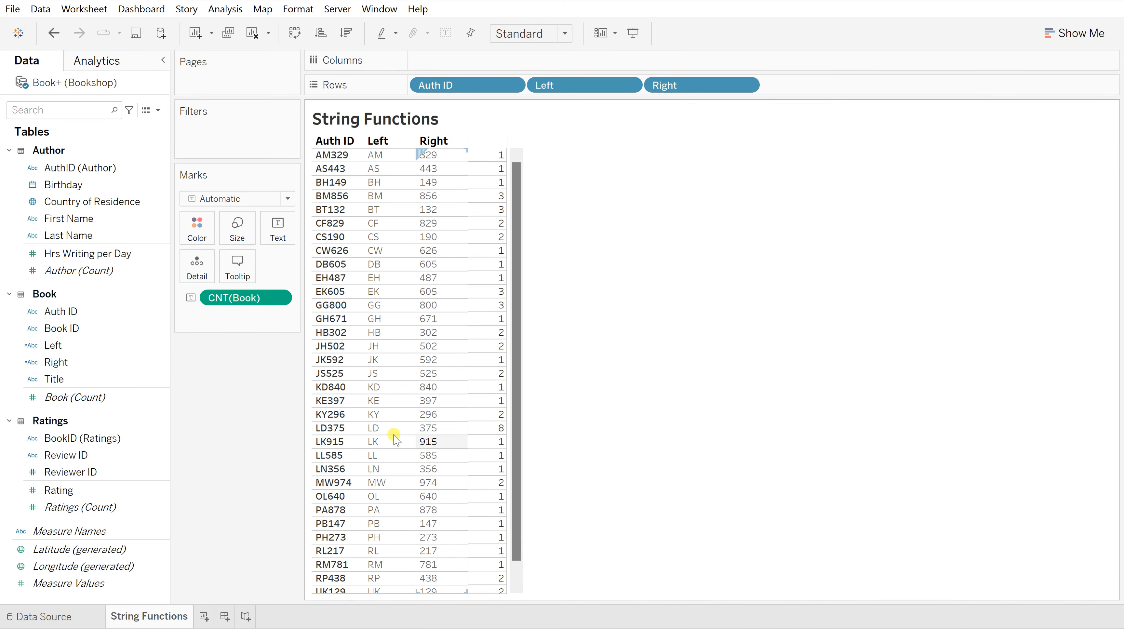